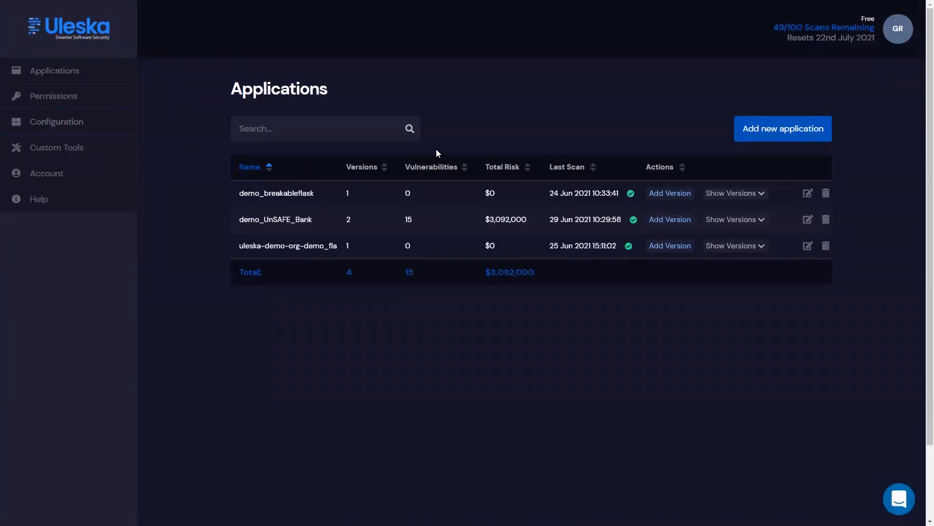
# Open the GitHub import configuration and add uleska-demo-org as an organisation filter
pyautogui.click(114, 121)
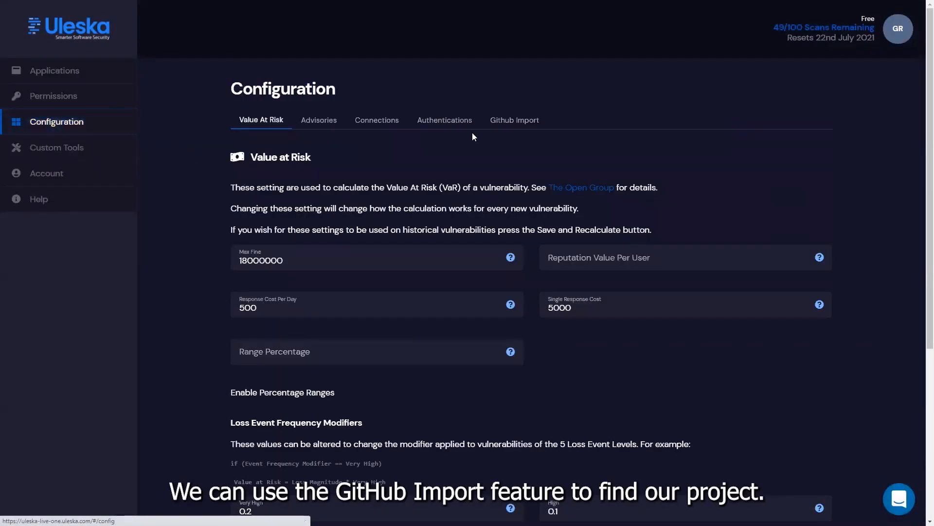
pyautogui.click(514, 120)
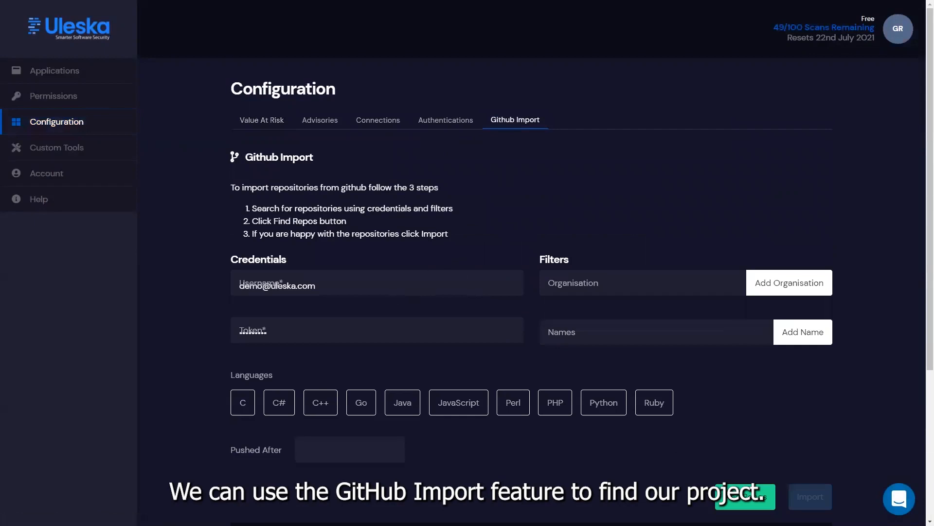
pyautogui.click(604, 282)
pyautogui.write('uleska-demo-')
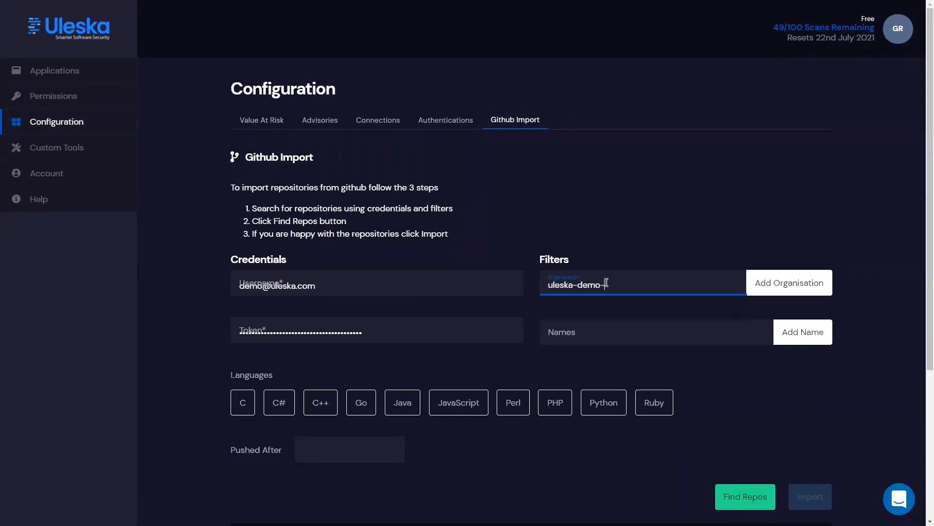
pyautogui.write('org')
pyautogui.click(762, 284)
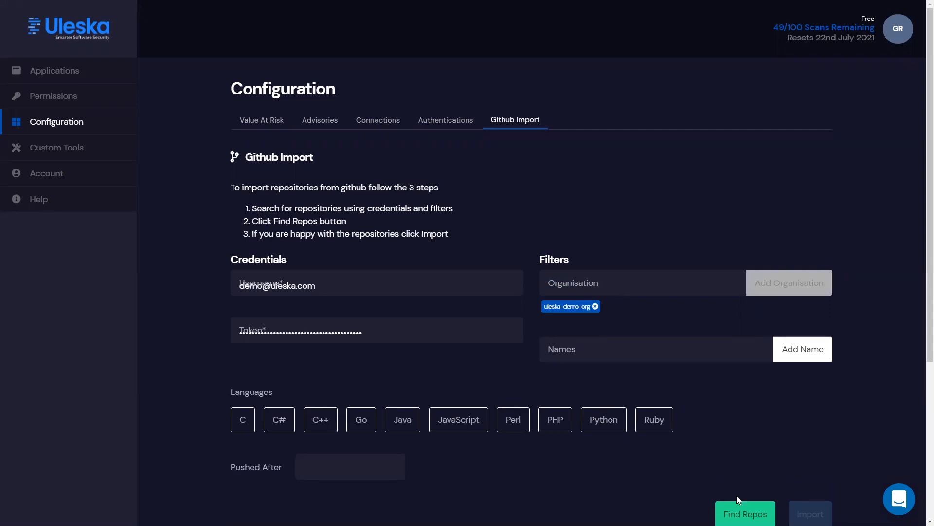
# Restrict the repository search to the Python language and find the matching repositories
pyautogui.scroll(-3, 663, 353)
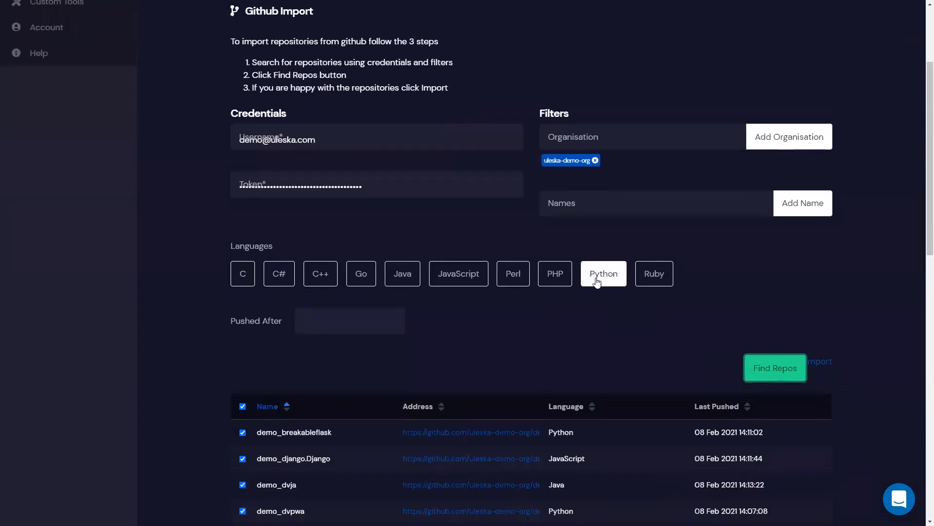
pyautogui.click(597, 280)
pyautogui.click(776, 367)
pyautogui.scroll(-4, 194, 290)
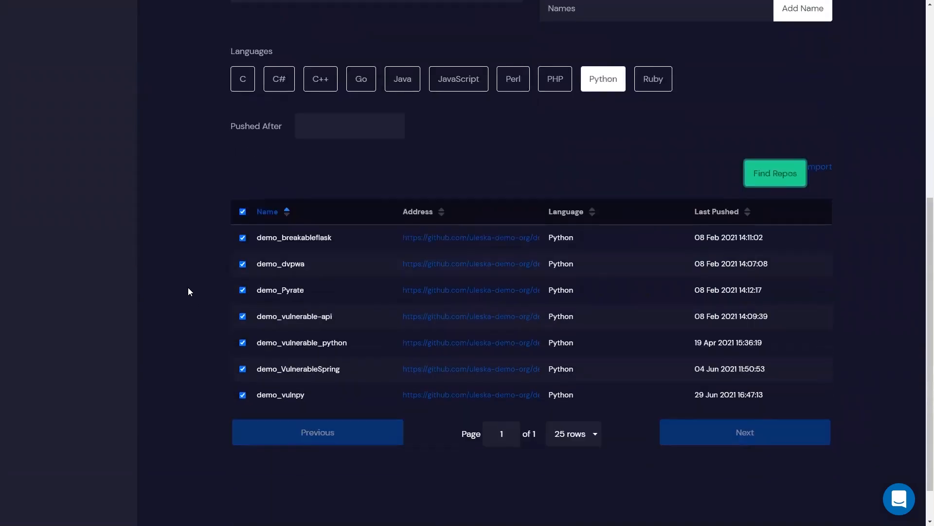
# Select only the demo_Pyrate repository for import, proceed to the tool selection and dismiss the password update prompt
pyautogui.click(242, 211)
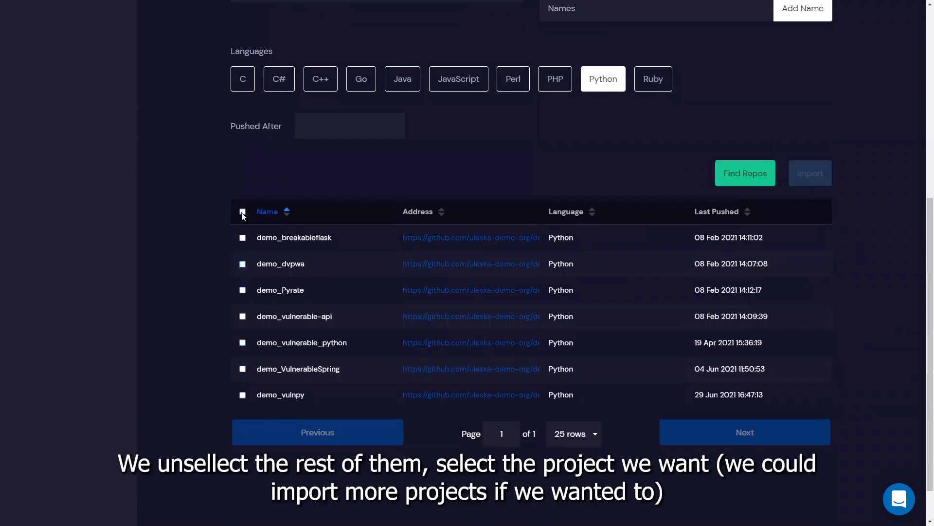
pyautogui.click(243, 290)
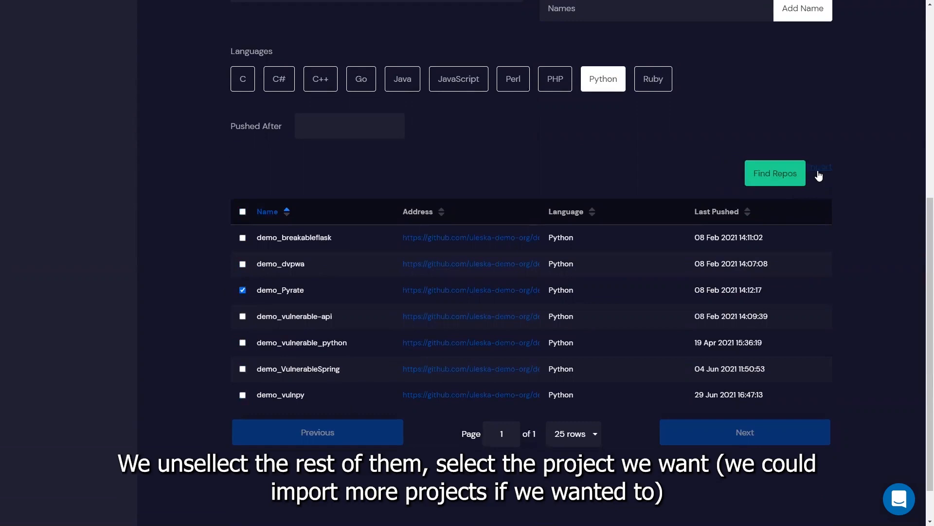
pyautogui.click(819, 168)
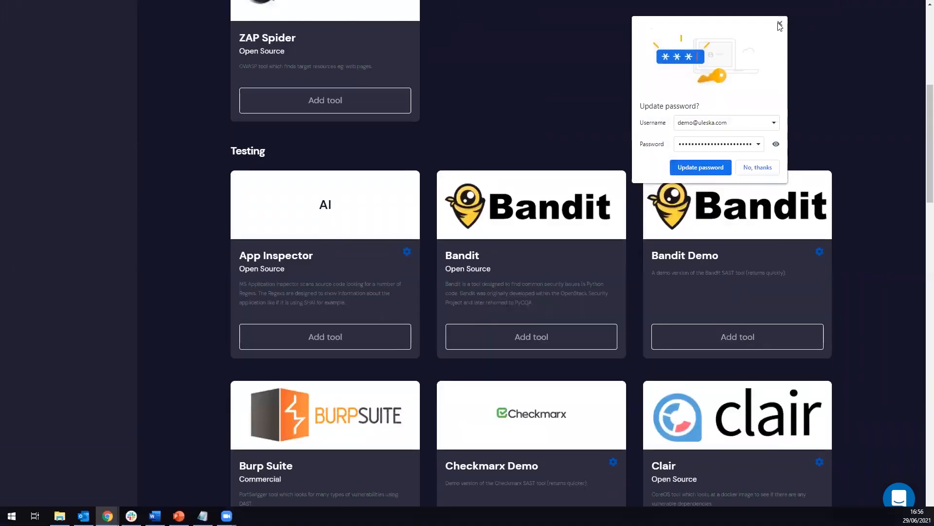
pyautogui.click(780, 24)
# Add the Bandit Demo, Checkmarx Demo, OWASP Check Demo and SonarQube Demo tools and import the project with them
pyautogui.scroll(-2, 837, 171)
pyautogui.click(798, 236)
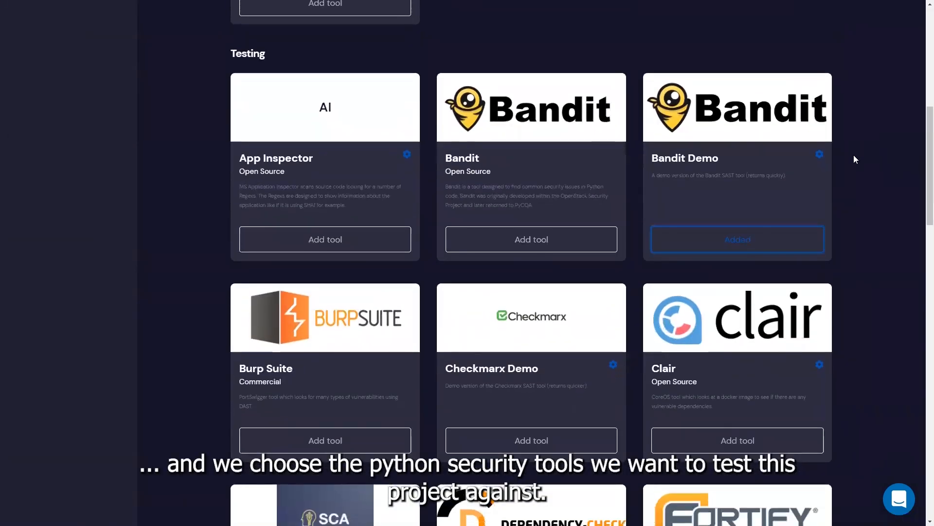
pyautogui.scroll(-5, 784, 182)
pyautogui.click(548, 197)
pyautogui.scroll(-6, 852, 183)
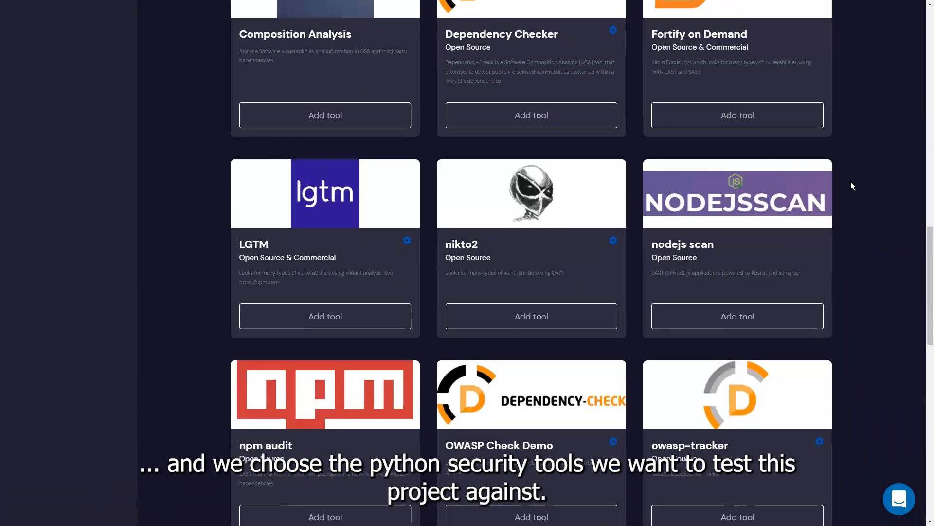
pyautogui.scroll(-3, 853, 183)
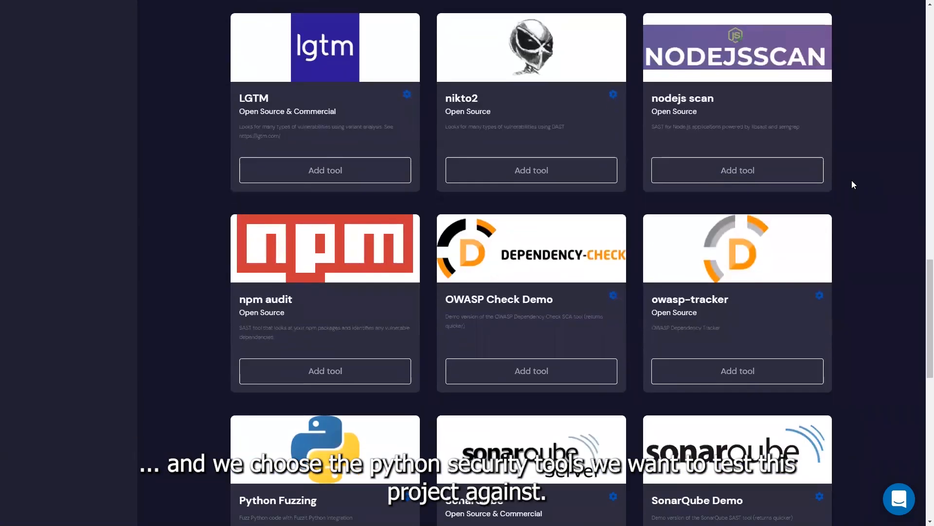
pyautogui.scroll(-1, 854, 184)
pyautogui.click(590, 323)
pyautogui.scroll(-4, 797, 381)
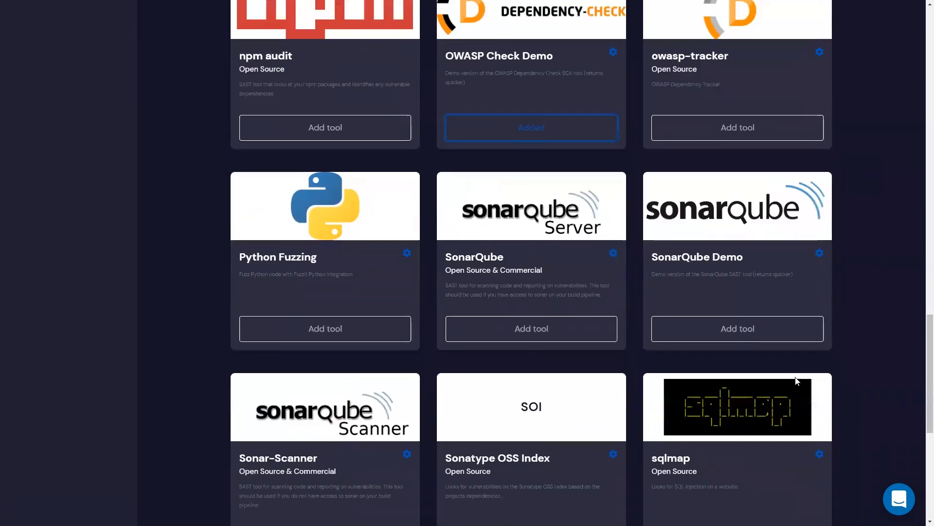
pyautogui.click(766, 328)
pyautogui.scroll(-8, 871, 302)
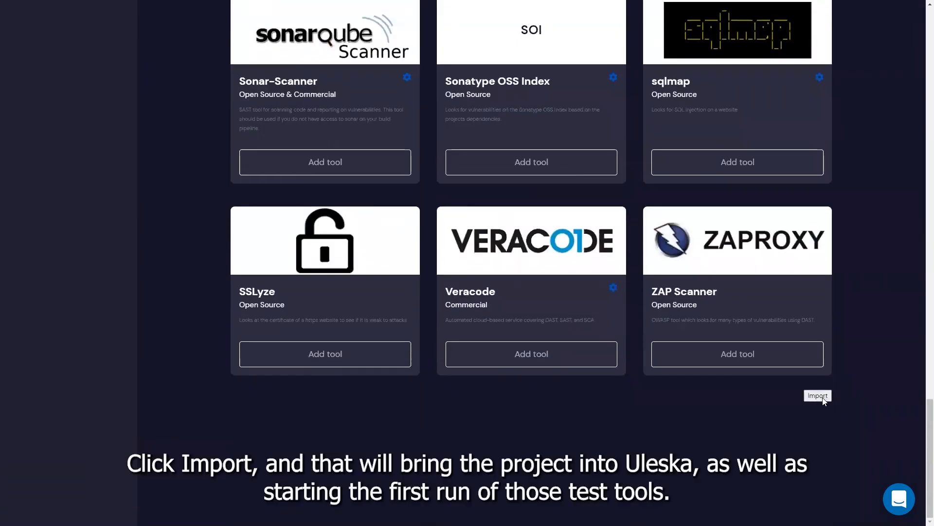
pyautogui.click(818, 395)
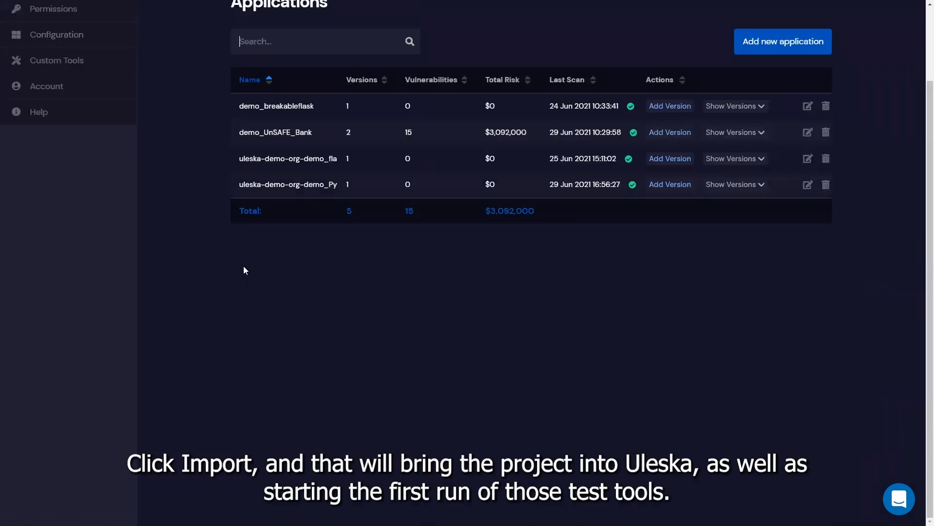
# Widen the Name column of the applications table and open the v1 results of uleska-demo-org-demo_Pyrate
pyautogui.moveTo(342, 81); pyautogui.dragTo(388, 88)
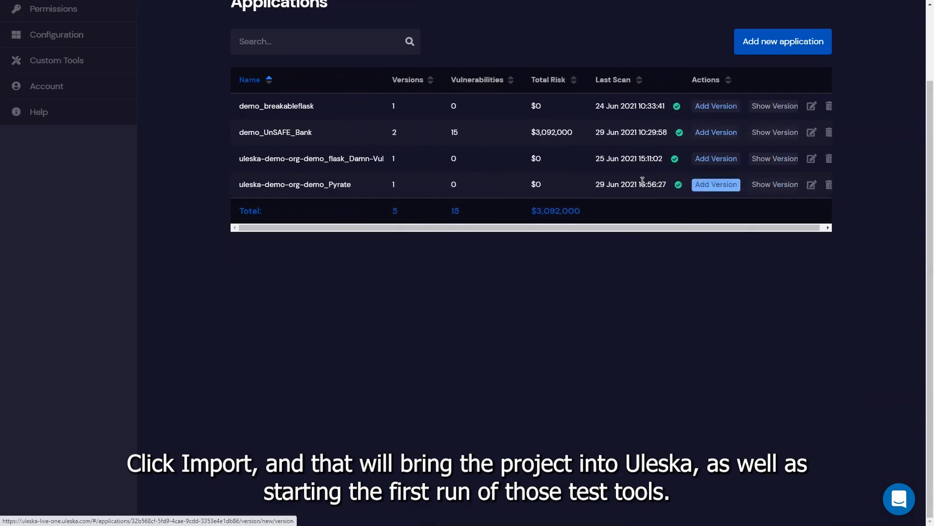
pyautogui.click(497, 190)
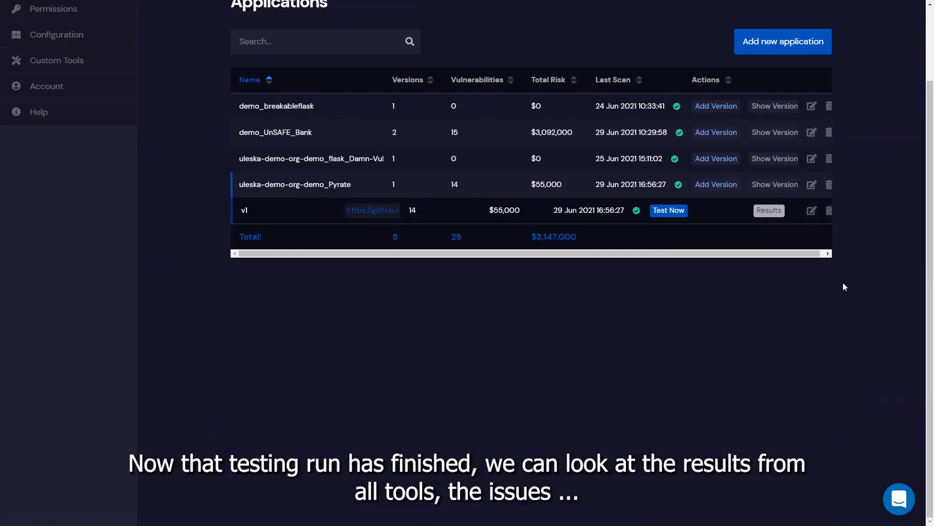
pyautogui.click(770, 211)
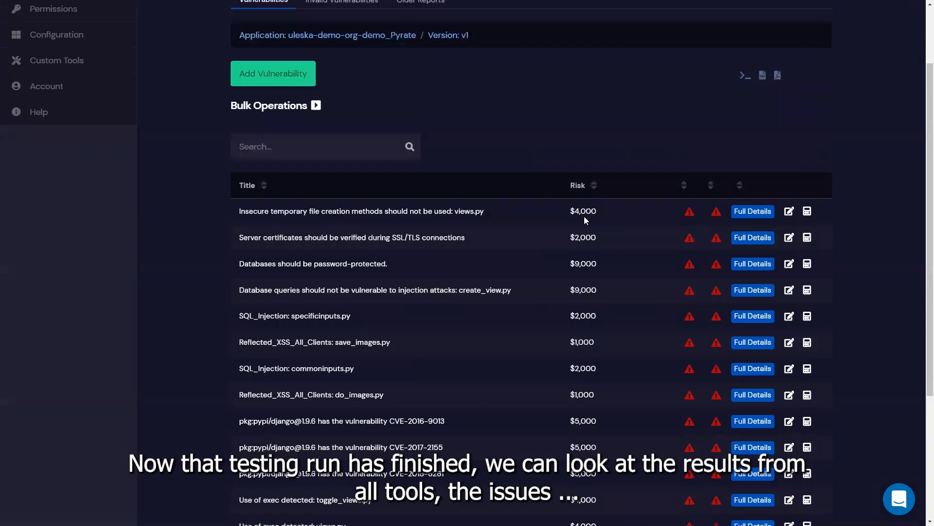
# Sort the vulnerabilities by ascending risk and view the full details of the first one before closing them
pyautogui.click(603, 185)
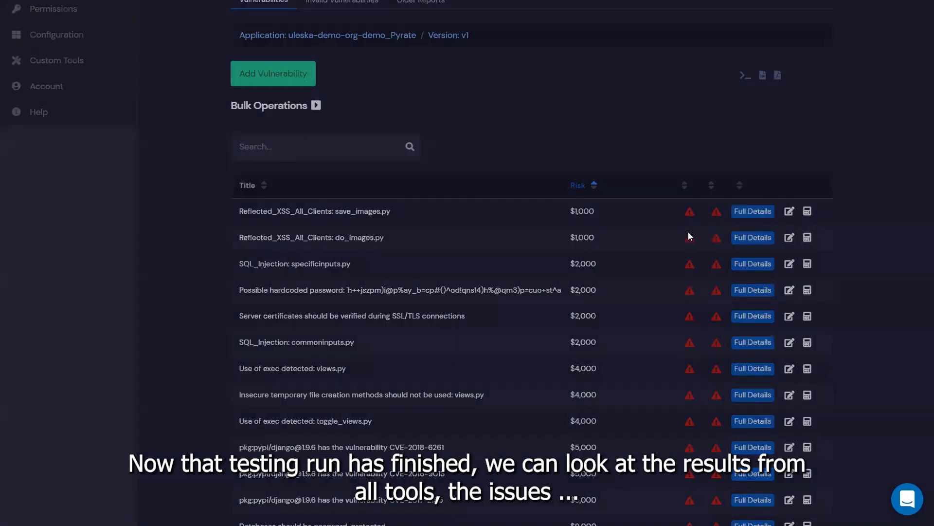
pyautogui.click(752, 211)
pyautogui.click(851, 479)
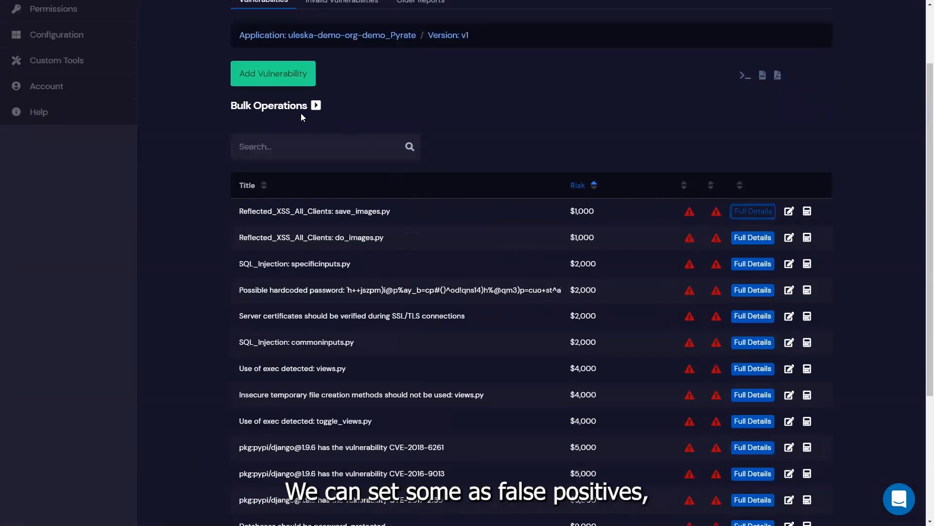
# Set the Reflected_XSS_All_Clients: save_images.py and SQL_Injection: specificinputs.py issues as false positives in false positive mode, and exit that mode
pyautogui.click(284, 108)
pyautogui.click(286, 142)
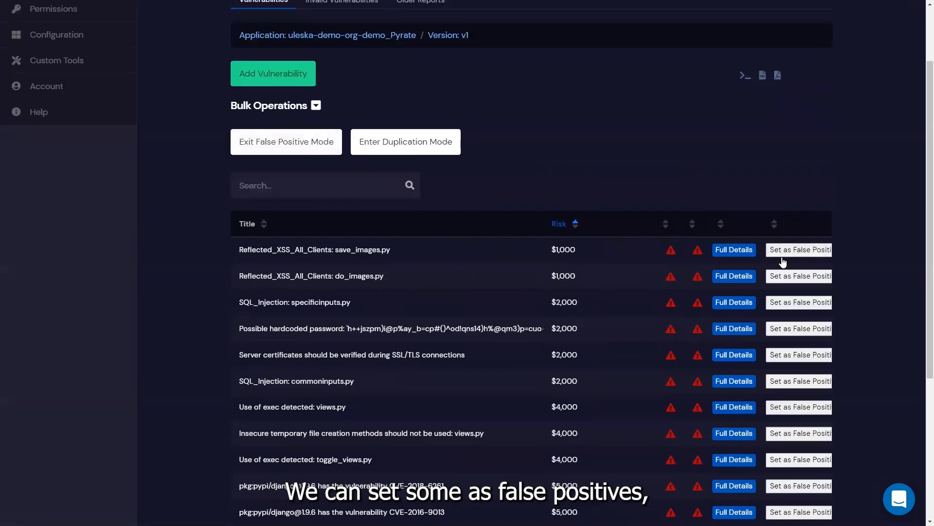
pyautogui.click(782, 251)
pyautogui.click(783, 276)
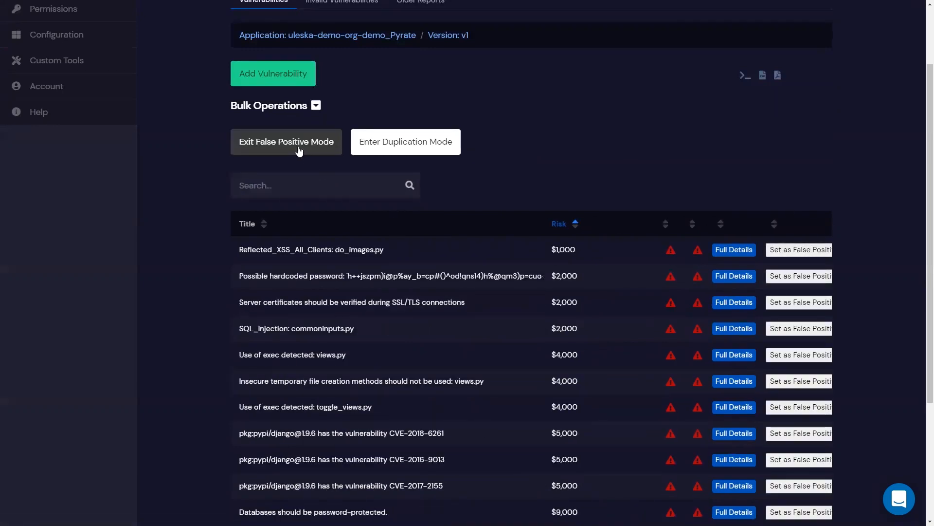
pyautogui.click(299, 152)
pyautogui.scroll(2, 676, 219)
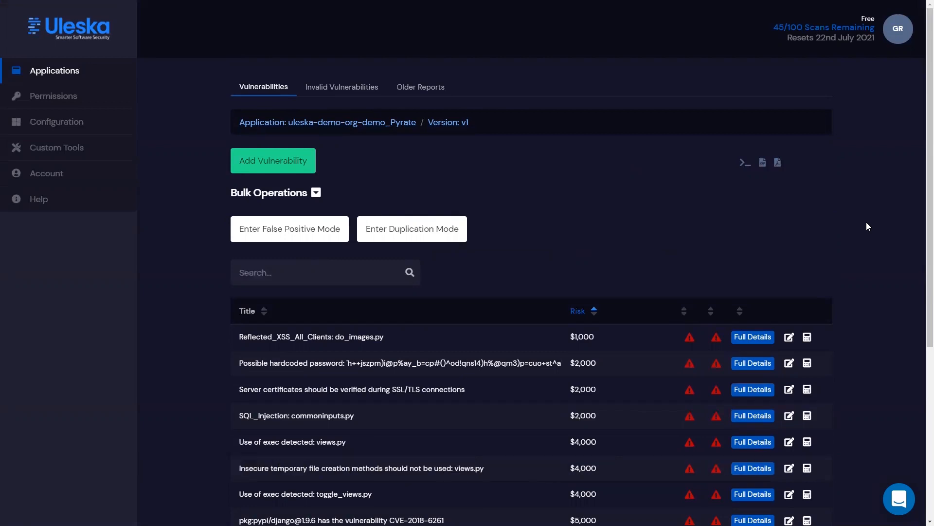
# Switch to the demo_Pyrate repository on GitHub and start setting up a custom Actions workflow
pyautogui.hotkey('ctrl', 'Tab')
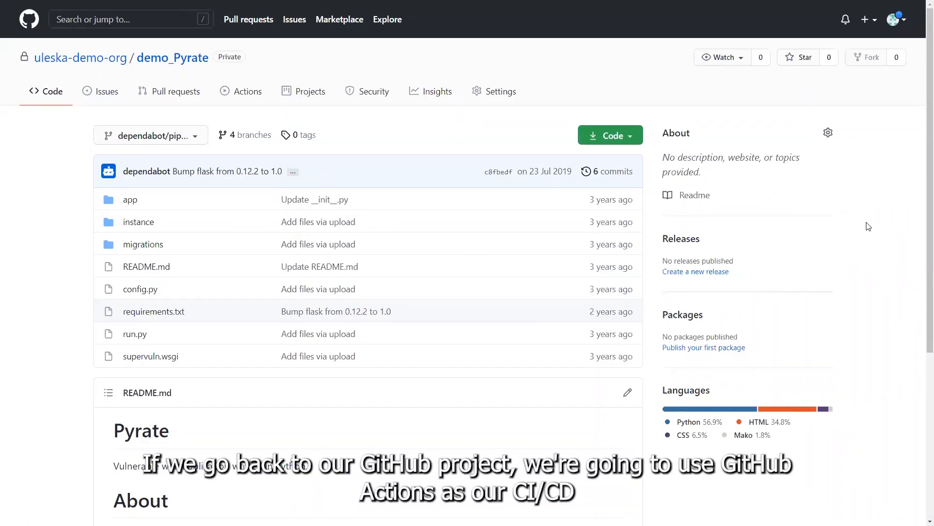
pyautogui.click(235, 96)
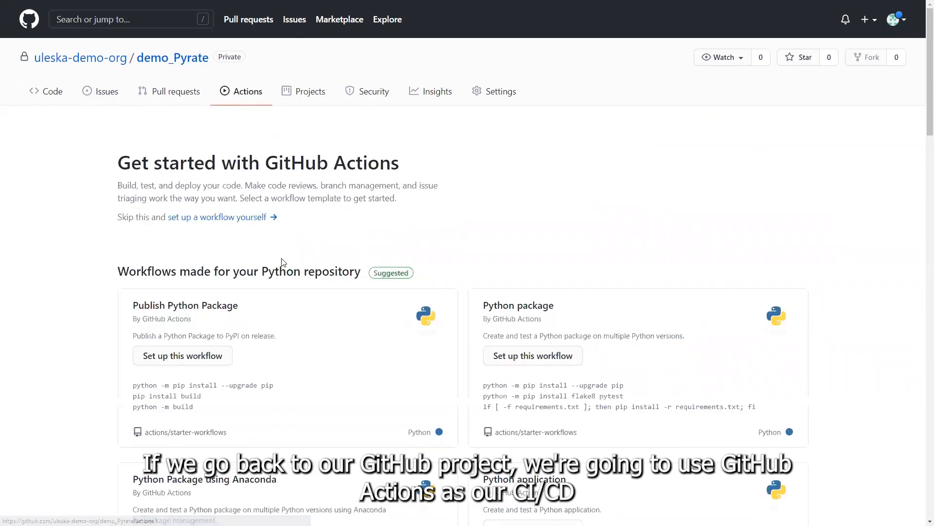
pyautogui.click(220, 219)
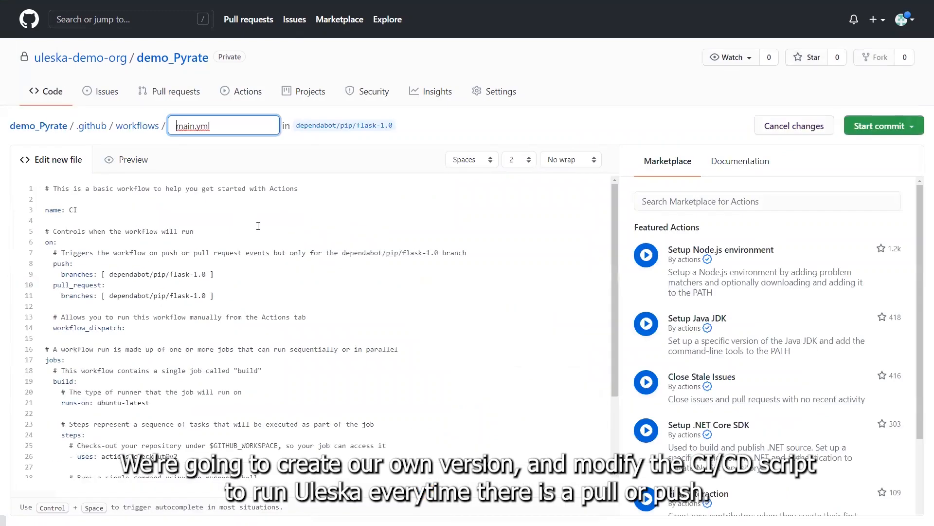
# Delete the sample code that follows the one-line script step at the end of main.yml
pyautogui.scroll(-1, 264, 231)
pyautogui.moveTo(252, 455); pyautogui.dragTo(19, 416)
pyautogui.press('BackSpace')
pyautogui.press('BackSpace')
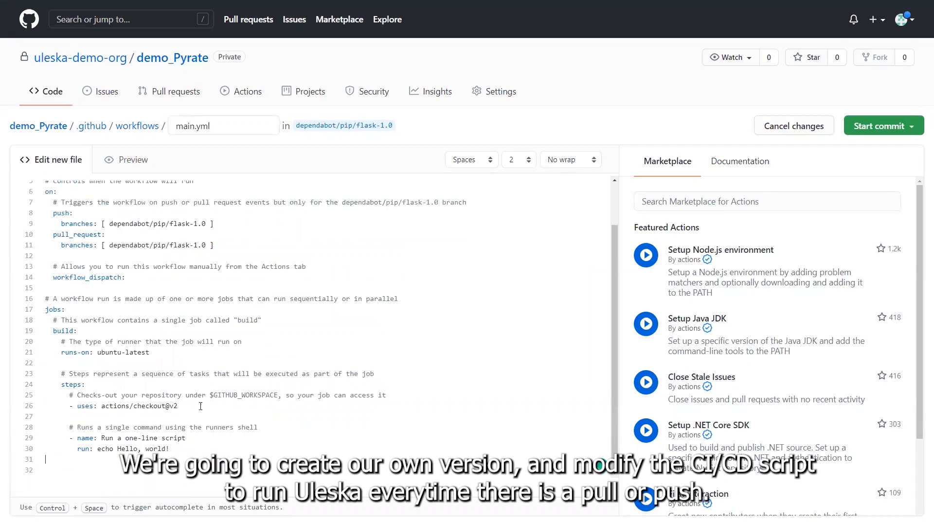
# Change the last step's comment to "Runs security pipeline" and its name to "Run Uleska"
pyautogui.moveTo(258, 427); pyautogui.dragTo(98, 427)
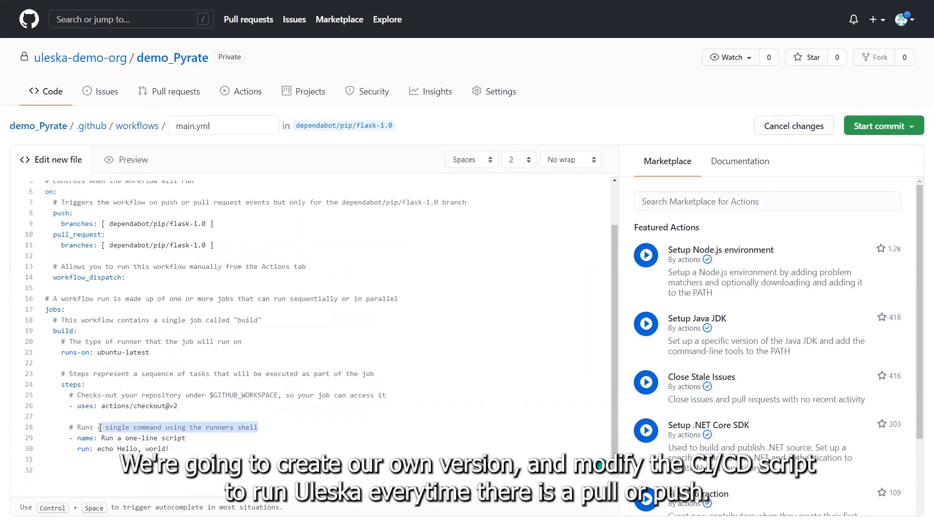
pyautogui.press('BackSpace')
pyautogui.write('security pipeline')
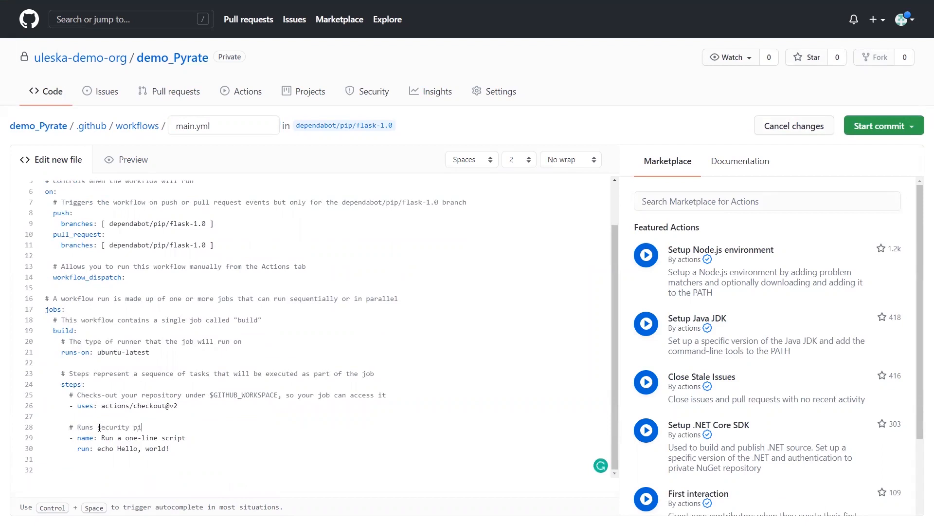
pyautogui.moveTo(183, 435); pyautogui.dragTo(119, 436)
pyautogui.write('Uleska')
# Replace the echo command with a multi-line run block containing "python3 -m pip install requests uleska-automate" and start a new line below it
pyautogui.moveTo(172, 448); pyautogui.dragTo(97, 448)
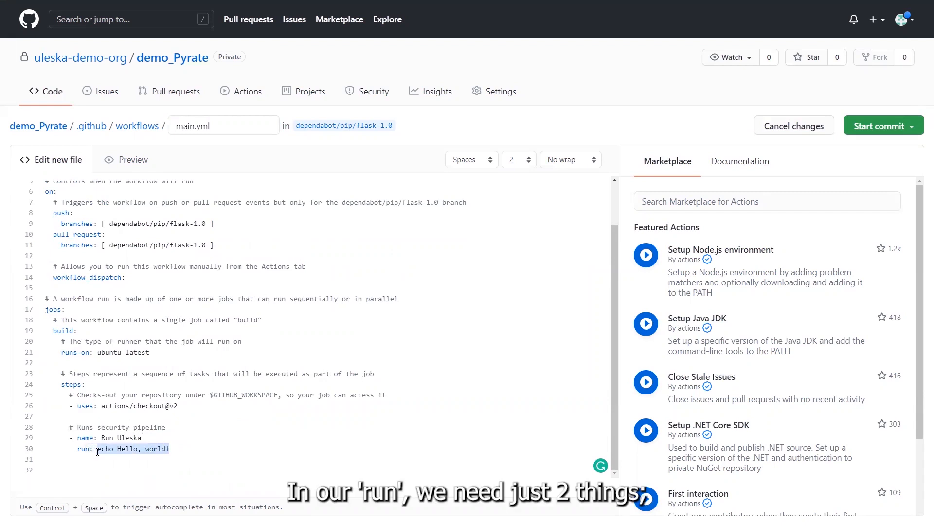
pyautogui.press('BackSpace')
pyautogui.press('Return')
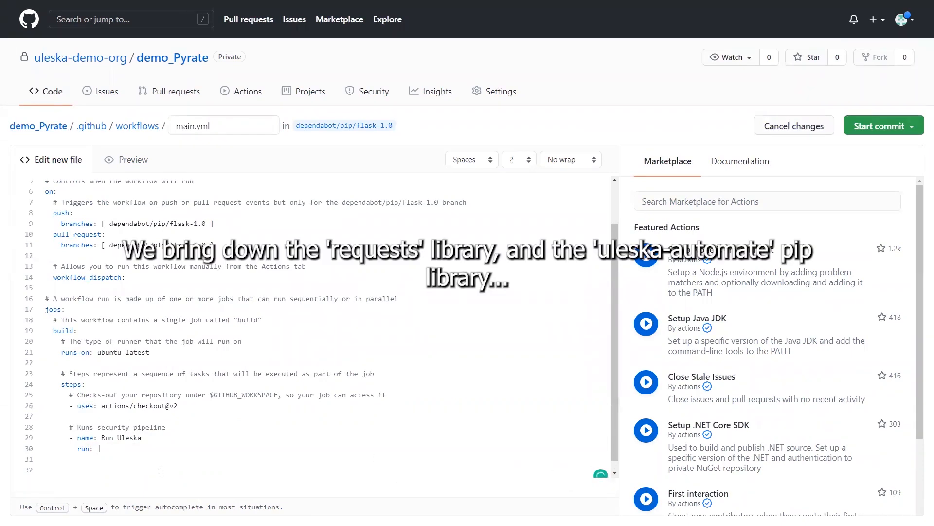
pyautogui.write('python3 -m pip install requests uleska-automate')
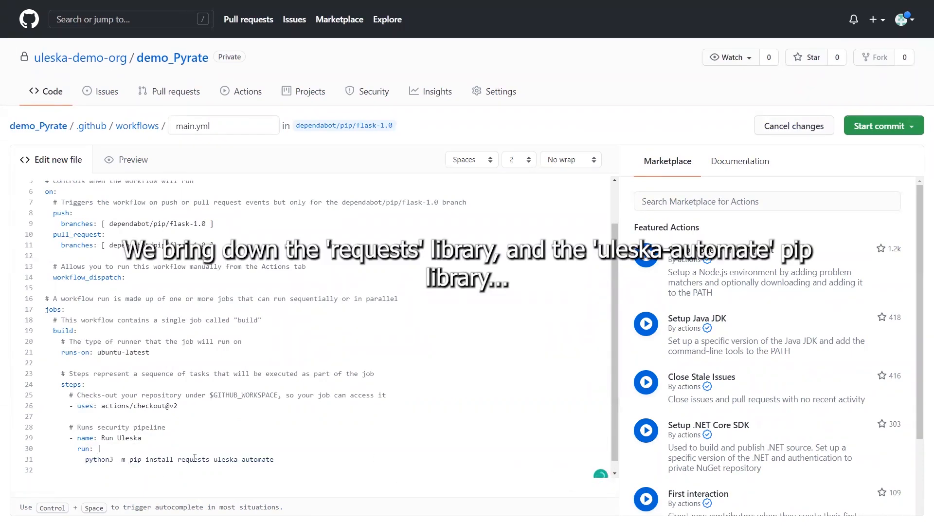
pyautogui.doubleClick(195, 459)
pyautogui.doubleClick(224, 459)
pyautogui.hotkey('ctrl', 'c')
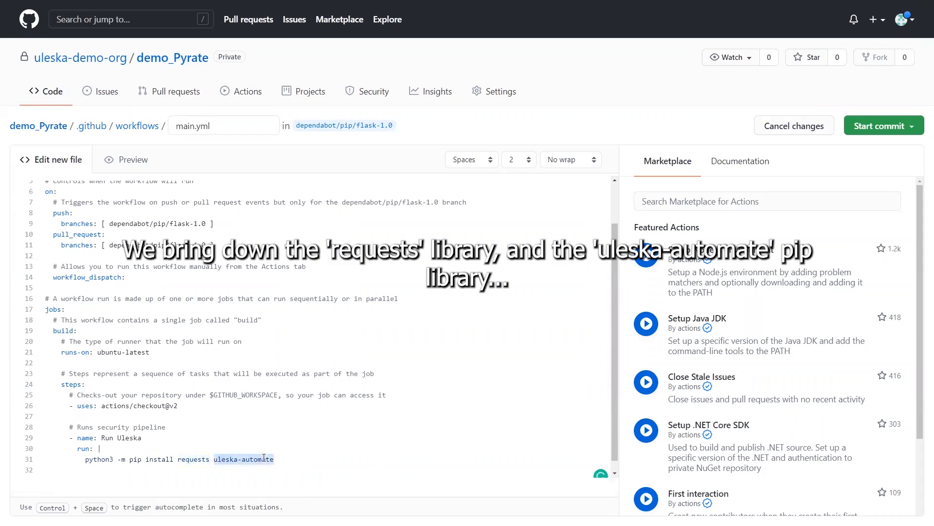
pyautogui.click(281, 460)
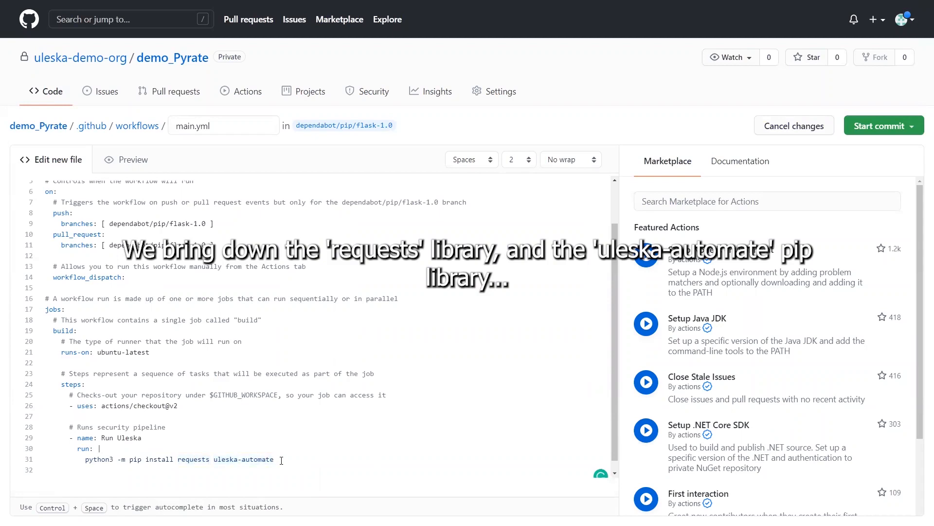
pyautogui.press('Return')
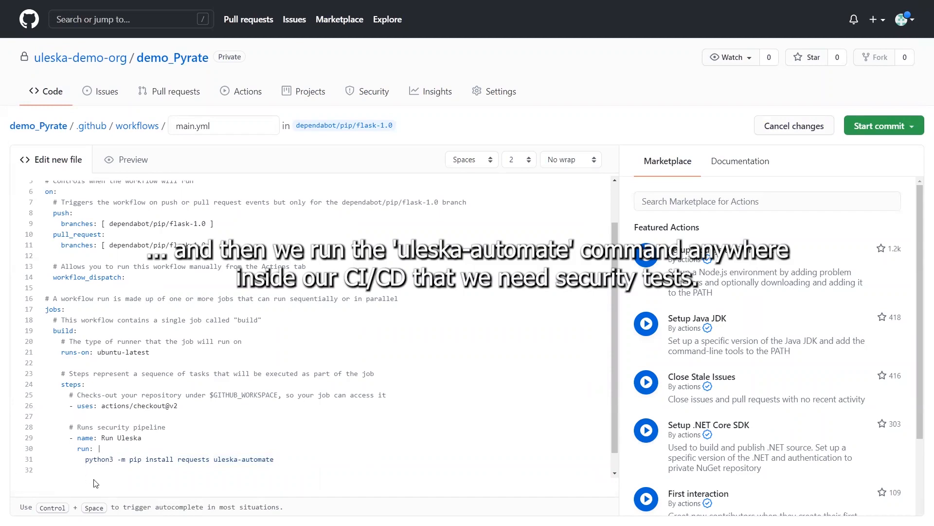
pyautogui.hotkey('ctrl', 'v')
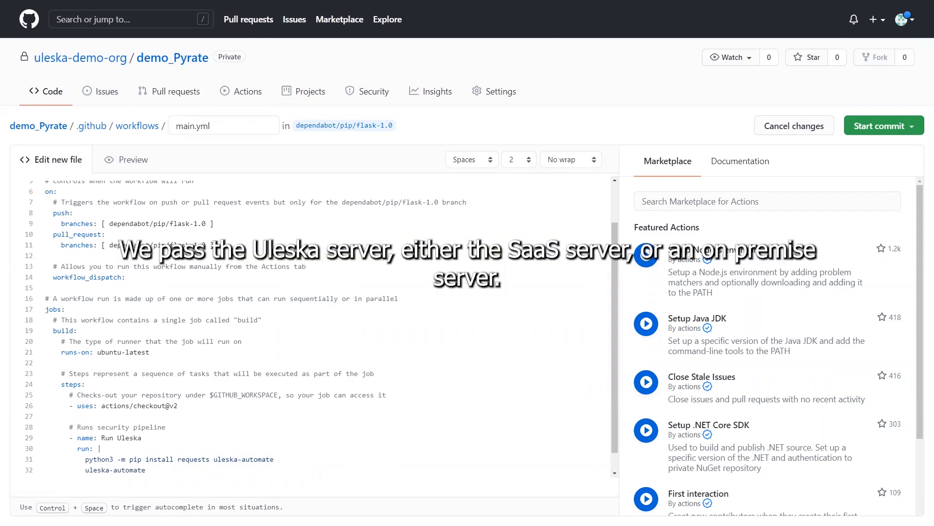
pyautogui.write('--uleska_host https://uleska-live-one.uleska.com/')
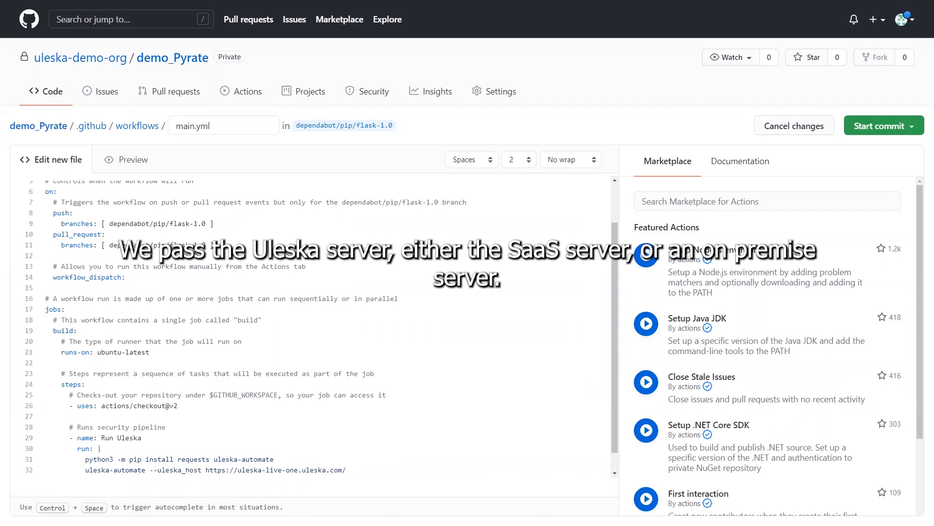
pyautogui.write('--application_name')
# Complete the application name argument with uleska-demo-org-demo_Pyrate, copied from the imported project in Uleska, and add "--version_name v1" in main.yml on GitHub
pyautogui.hotkey('alt', 'space')
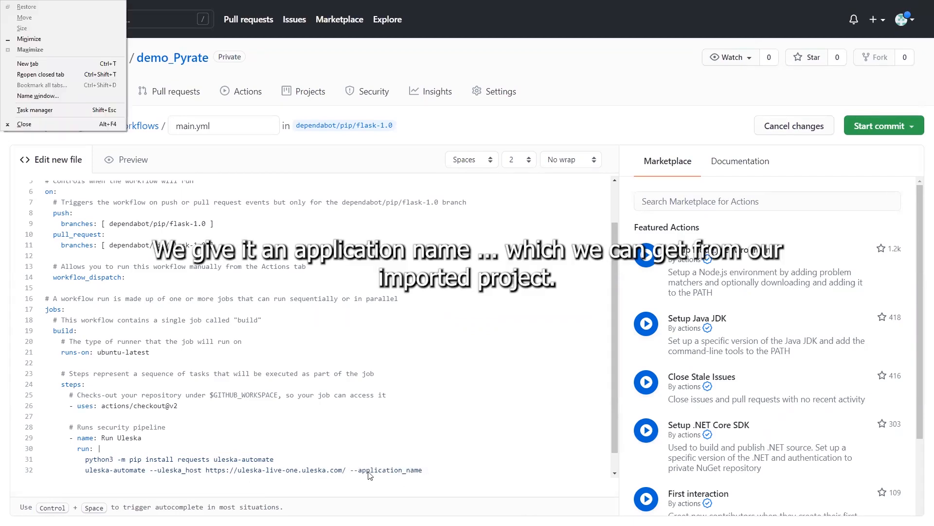
pyautogui.click(439, 429)
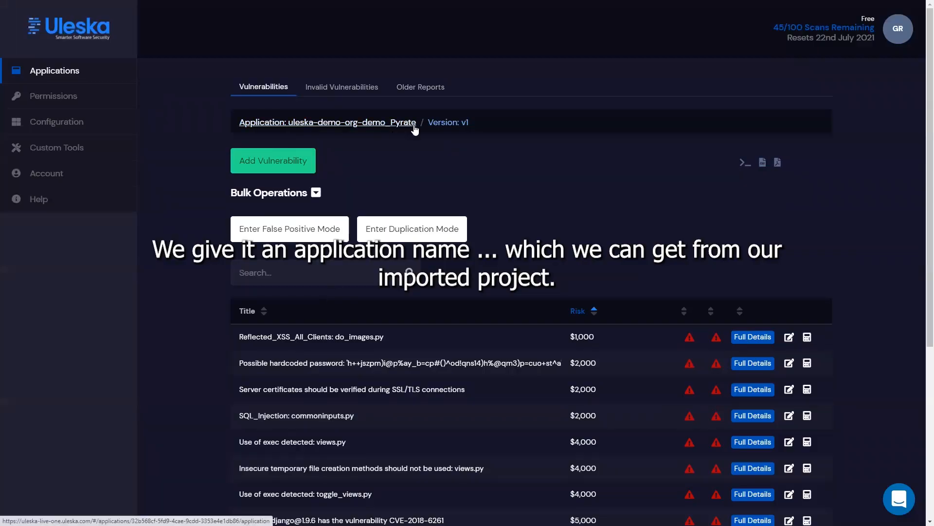
pyautogui.moveTo(417, 127); pyautogui.dragTo(289, 129)
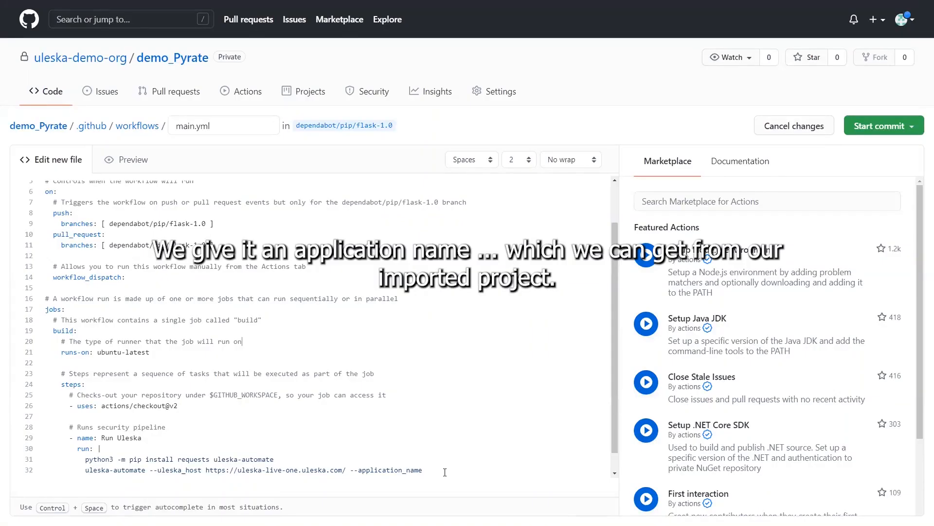
pyautogui.press('Return')
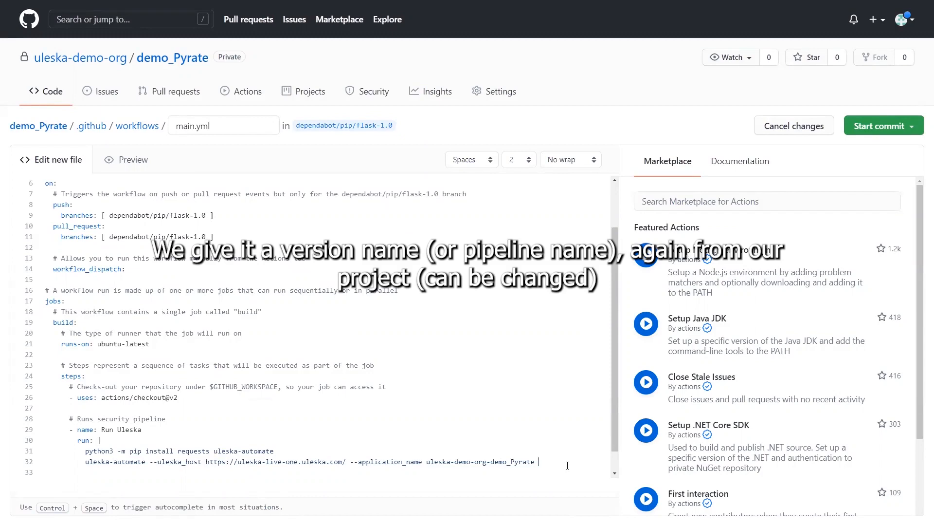
pyautogui.write('version_name v1')
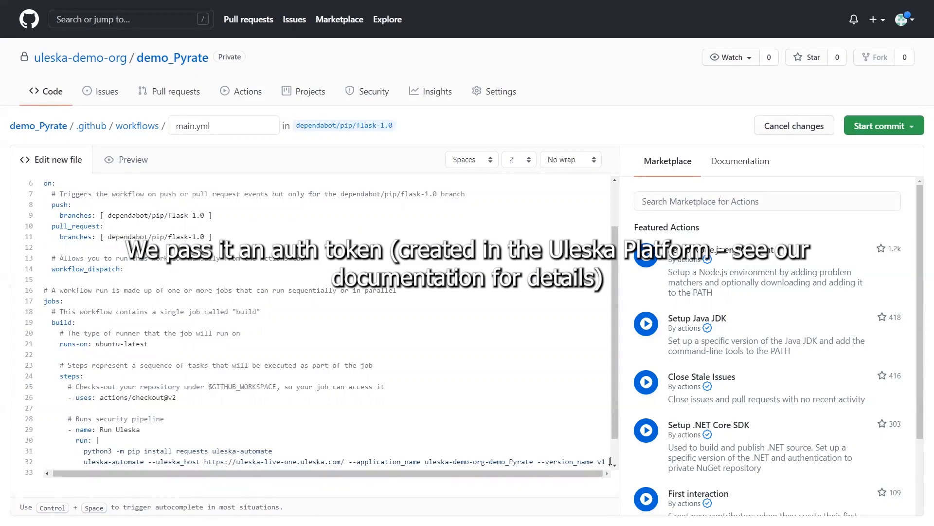
# Append the --token argument with the Uleska auth token and the --test_and_compare option to the uleska-automate command
pyautogui.hotkey('ctrl', 'v')
pyautogui.write('L')
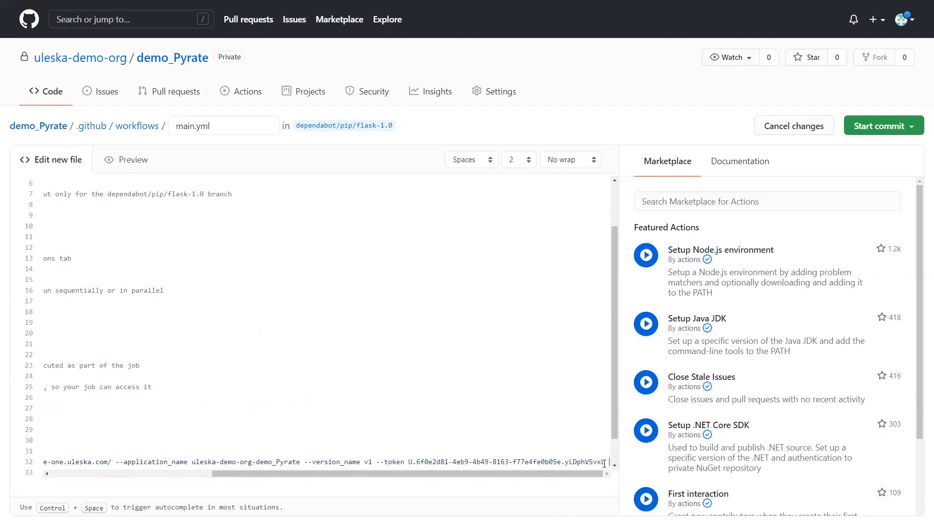
pyautogui.write('--test_and_compare')
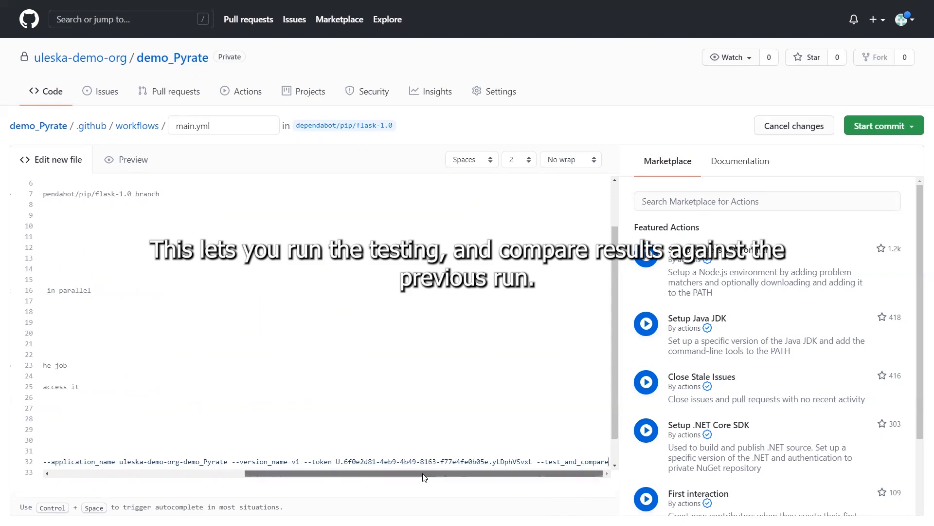
pyautogui.moveTo(436, 473); pyautogui.dragTo(190, 486)
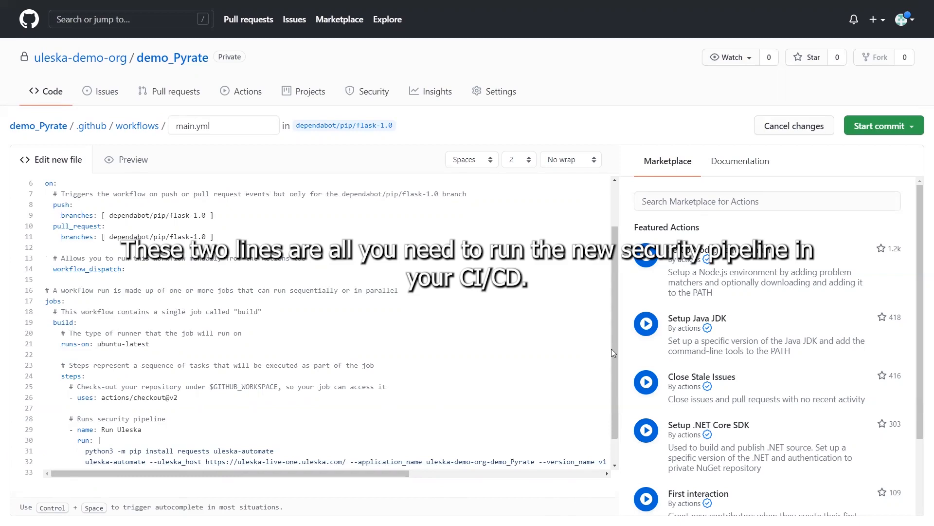
# Commit main.yml directly to the dependabot/pip/flask-1.0 branch with the message "Added security pipeline"
pyautogui.click(879, 130)
pyautogui.click(720, 191)
pyautogui.write('Ad')
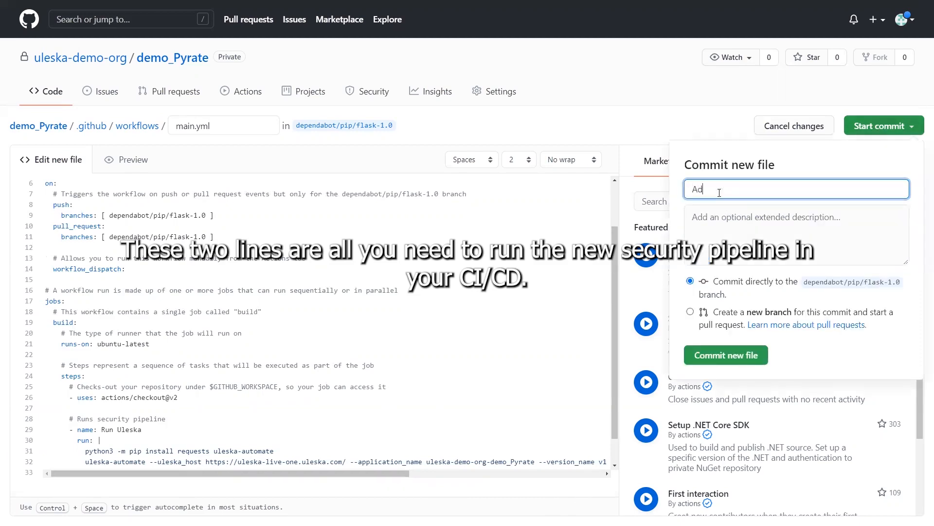
pyautogui.write('ded security pipeline')
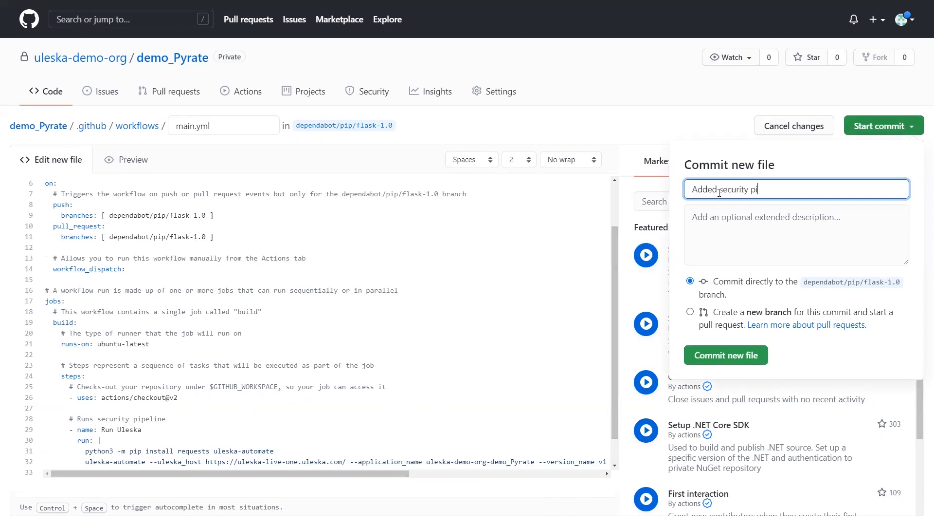
pyautogui.click(716, 355)
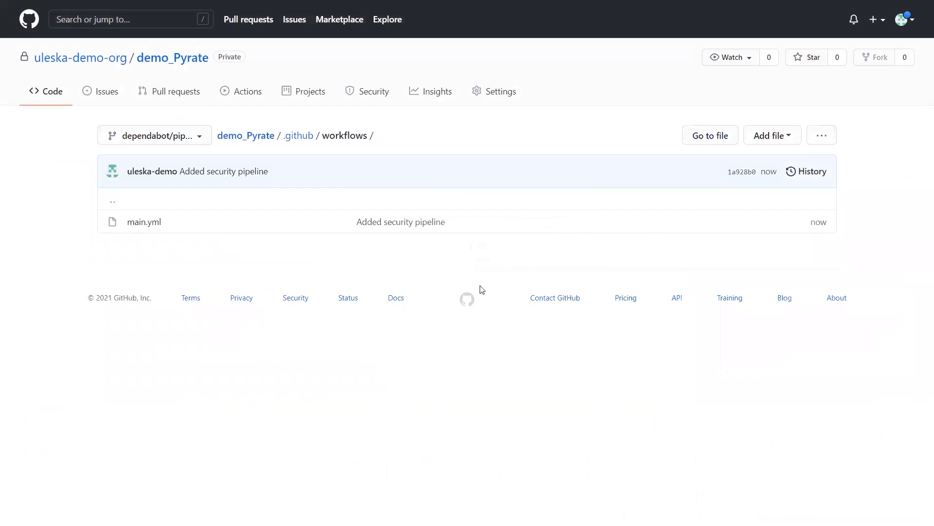
# Open the build job of the "Added security pipeline" run in the repository's Actions
pyautogui.click(243, 94)
pyautogui.click(367, 313)
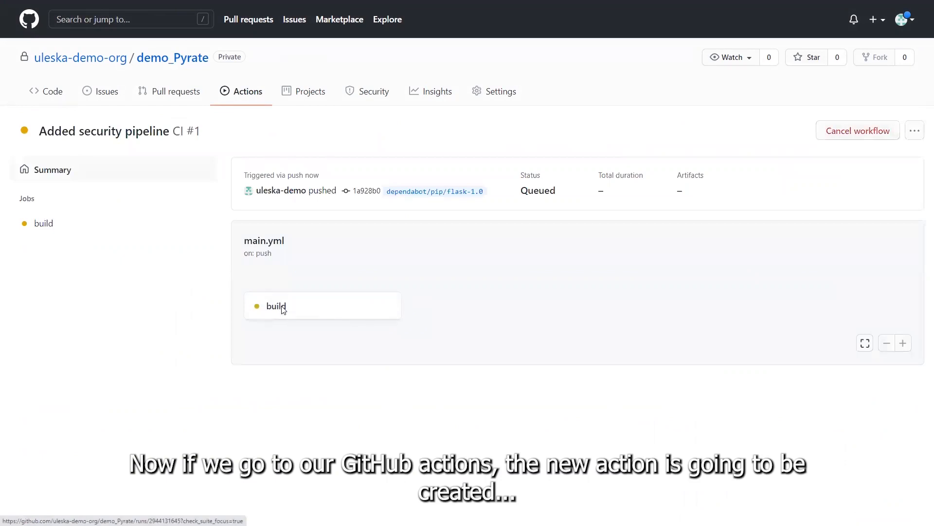
pyautogui.click(283, 309)
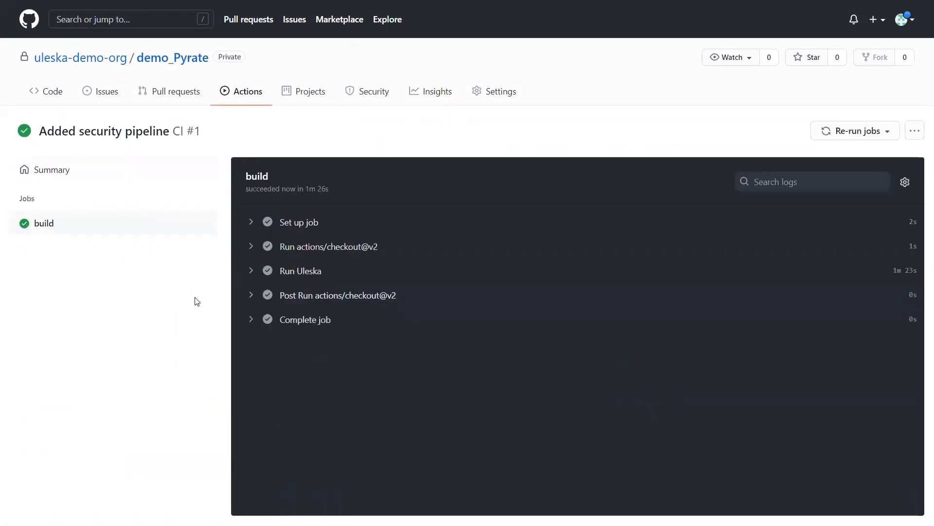
# Expand the Run Uleska log and examine the scan progress, the issues listed in the latest report and the comparison with the previous one
pyautogui.click(257, 275)
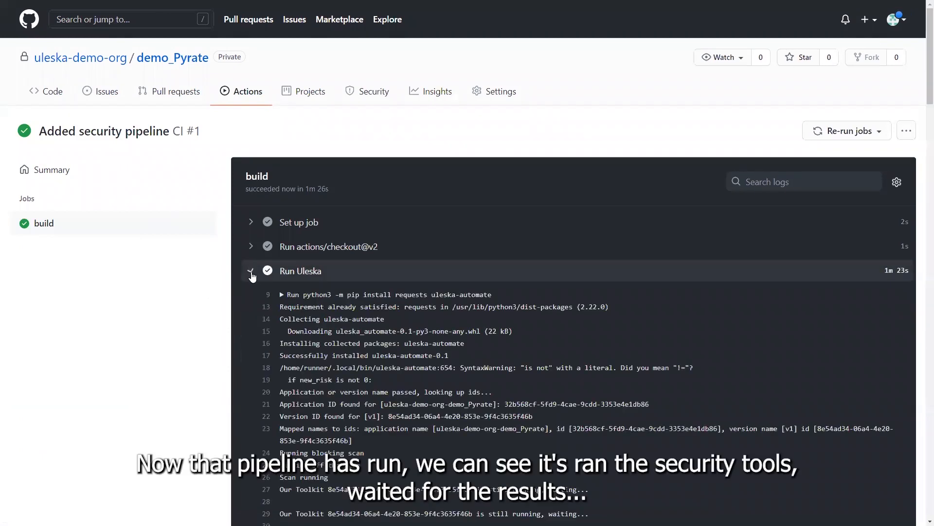
pyautogui.scroll(-3, 567, 217)
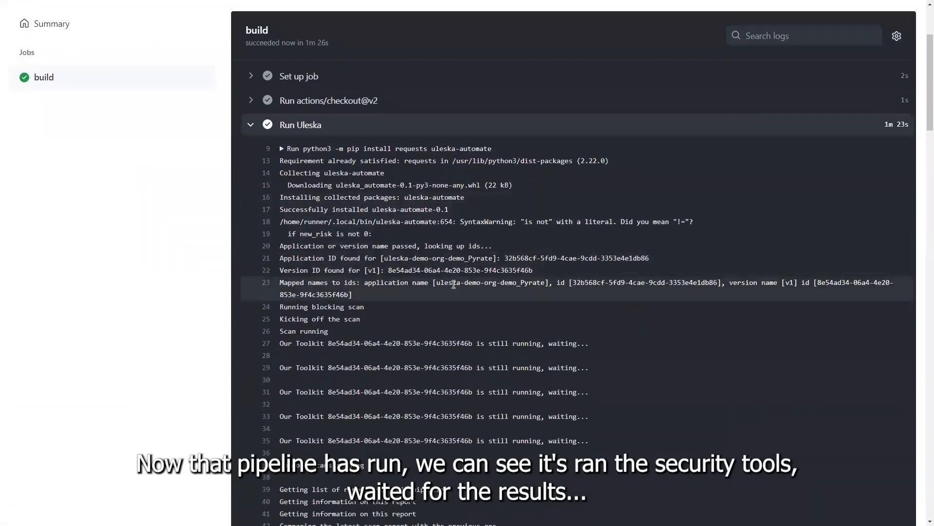
pyautogui.scroll(-2, 417, 274)
pyautogui.click(483, 299)
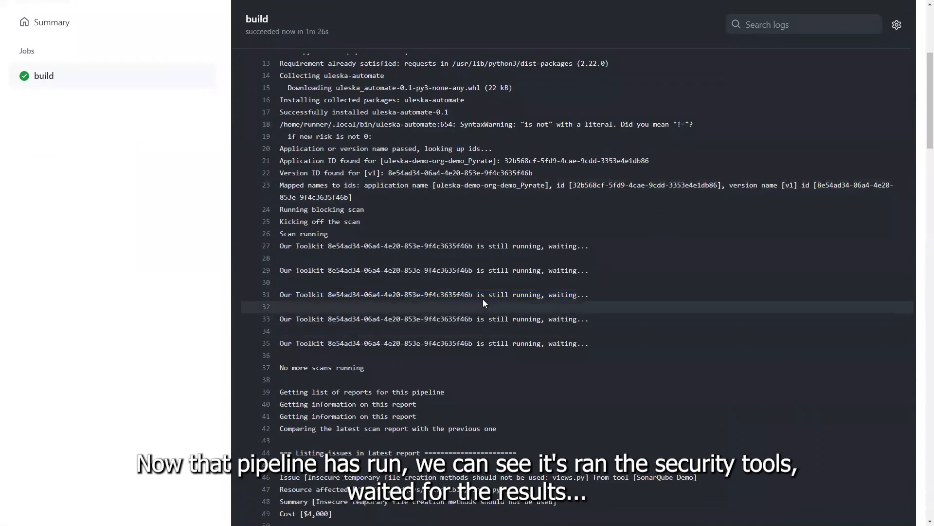
pyautogui.scroll(-5, 471, 286)
pyautogui.scroll(-5, 388, 236)
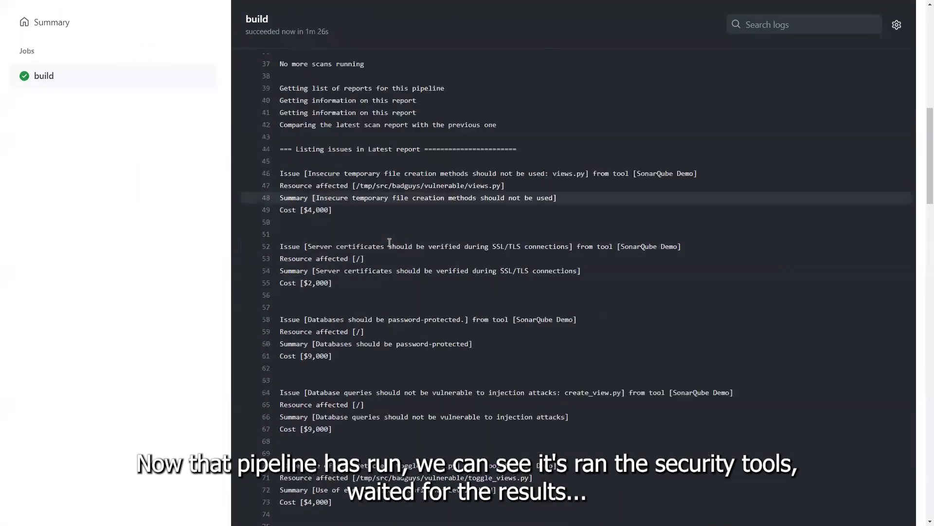
pyautogui.scroll(2, 388, 242)
pyautogui.scroll(-2, 388, 241)
pyautogui.scroll(-20, 388, 242)
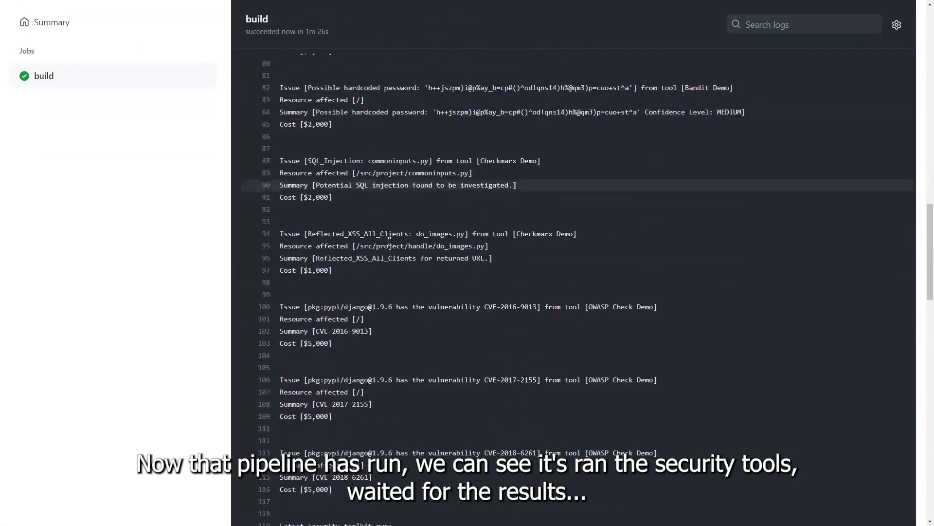
pyautogui.scroll(-7, 388, 242)
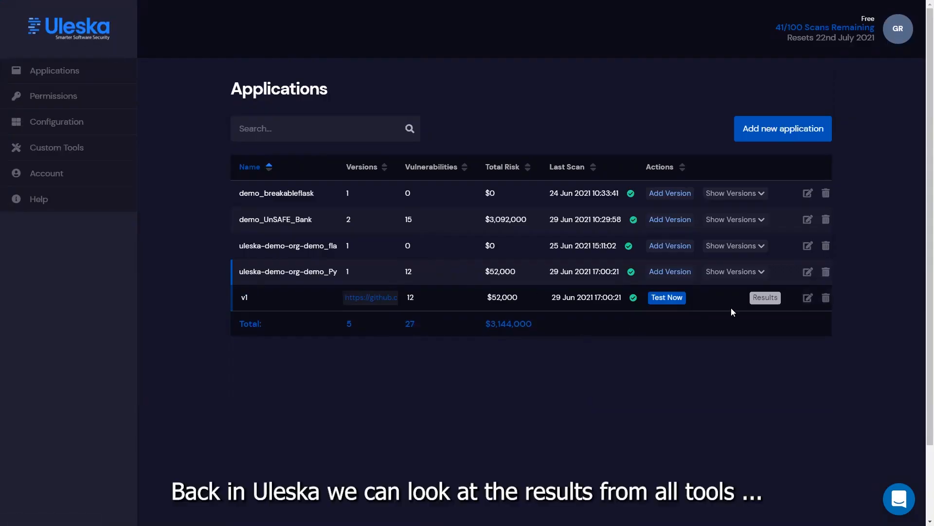
# In Uleska, open the results for version v1 of uleska-demo-org-demo_Pyrate and review the vulnerability list
pyautogui.click(763, 298)
pyautogui.scroll(-5, 537, 261)
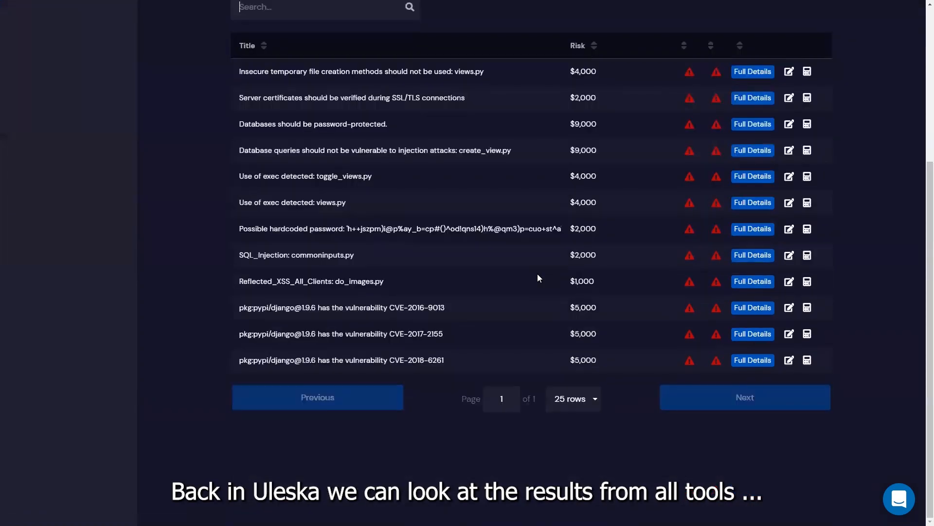
pyautogui.scroll(5, 538, 277)
# Open the test tools settings of version v1 and look through the discovery and testing tools available for the pipeline
pyautogui.click(452, 124)
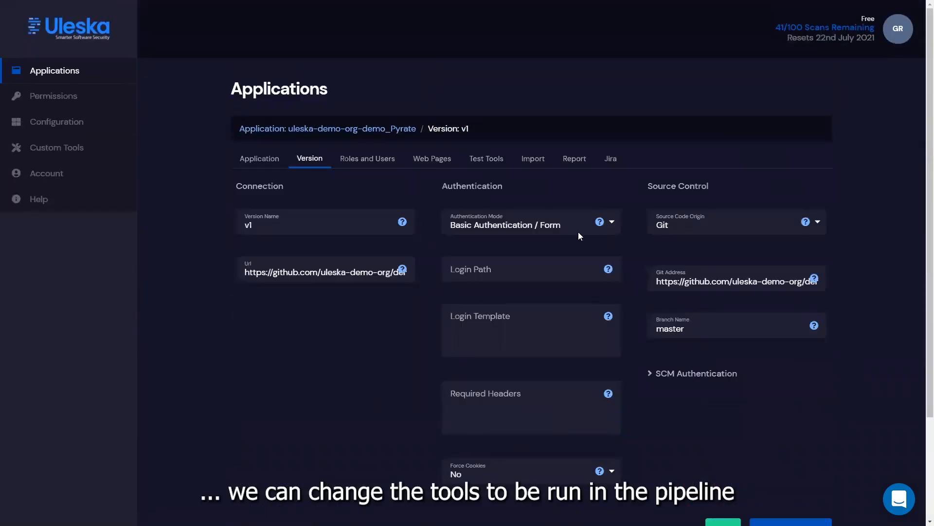
pyautogui.click(503, 166)
pyautogui.scroll(-10, 628, 258)
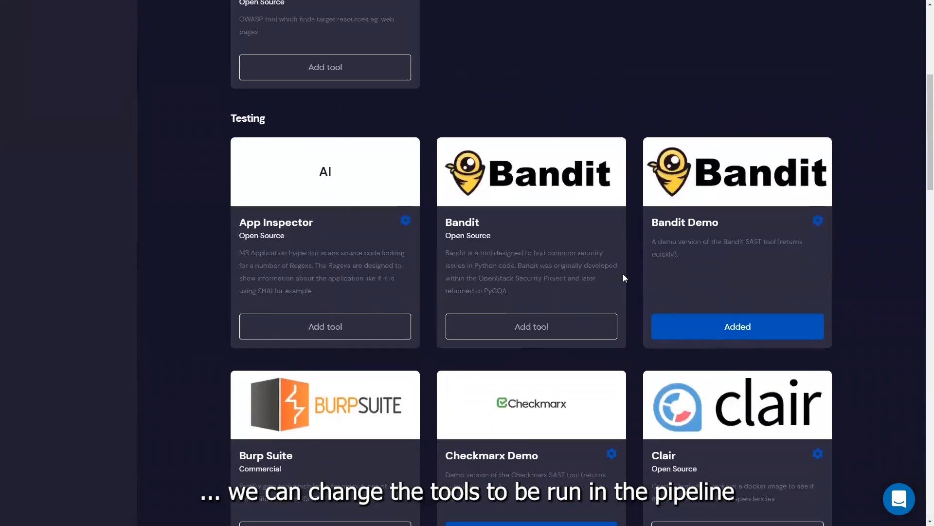
pyautogui.scroll(-3, 639, 284)
pyautogui.scroll(14, 639, 284)
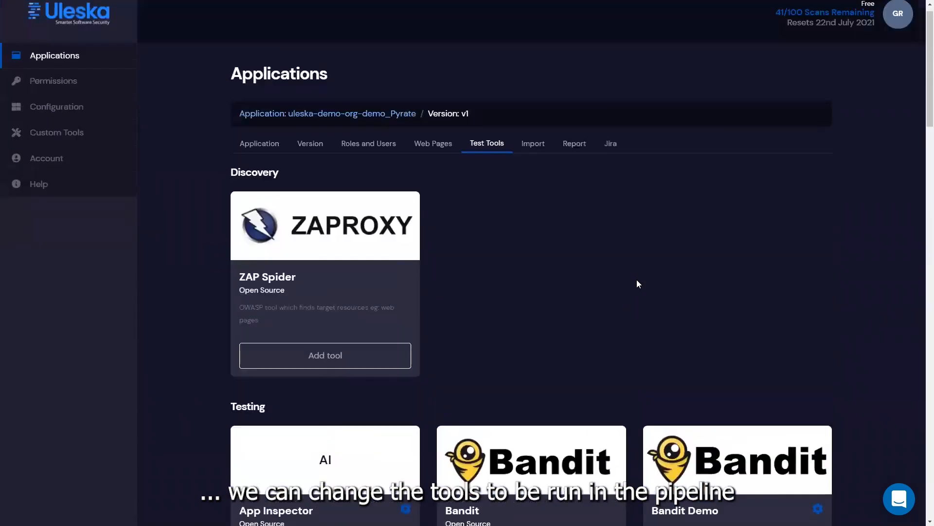